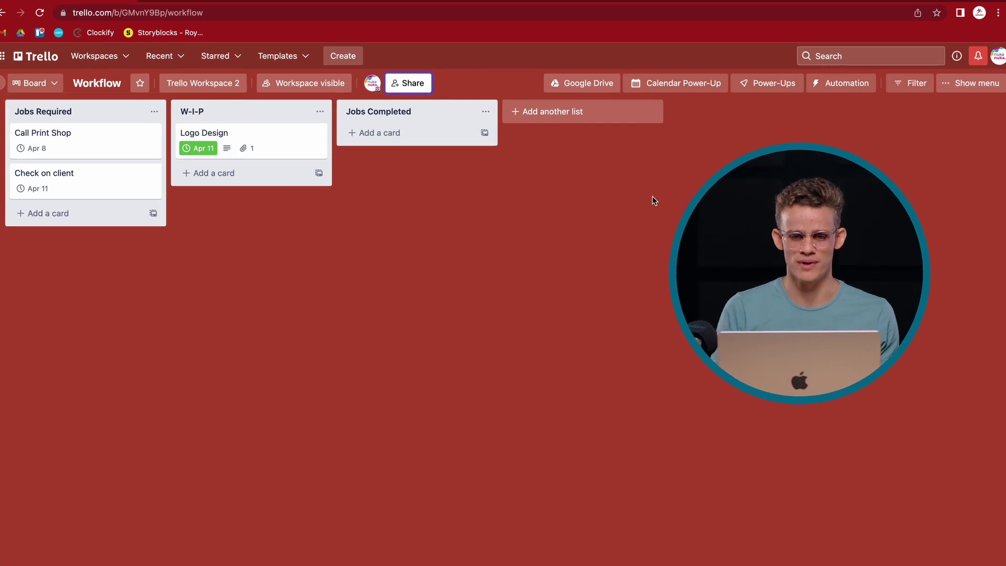
# - Create John and Jane lists and place them between W-I-P and Jobs Completed
pyautogui.click(562, 111)
pyautogui.write('Joh')
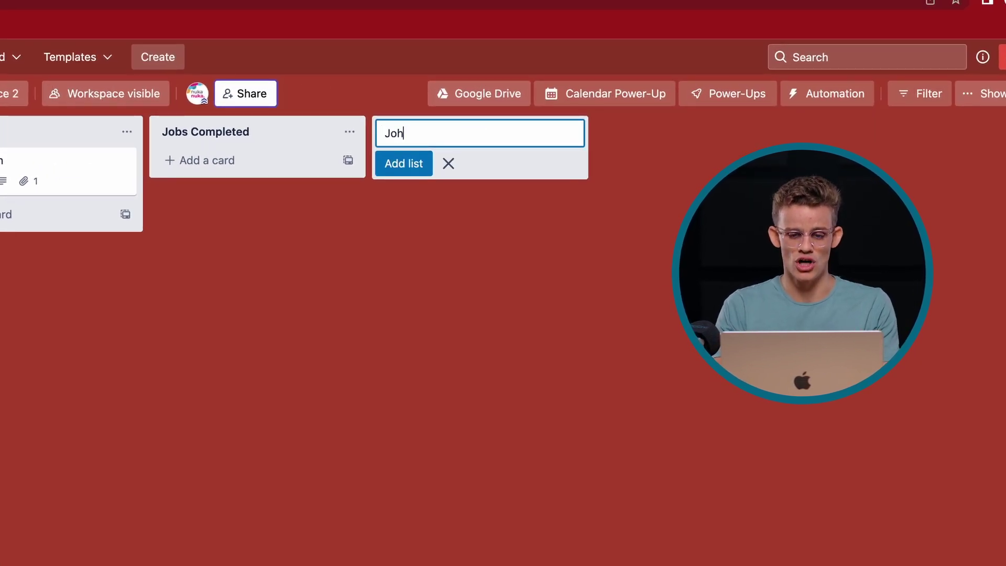
pyautogui.write('n')
pyautogui.press('Return')
pyautogui.write('J')
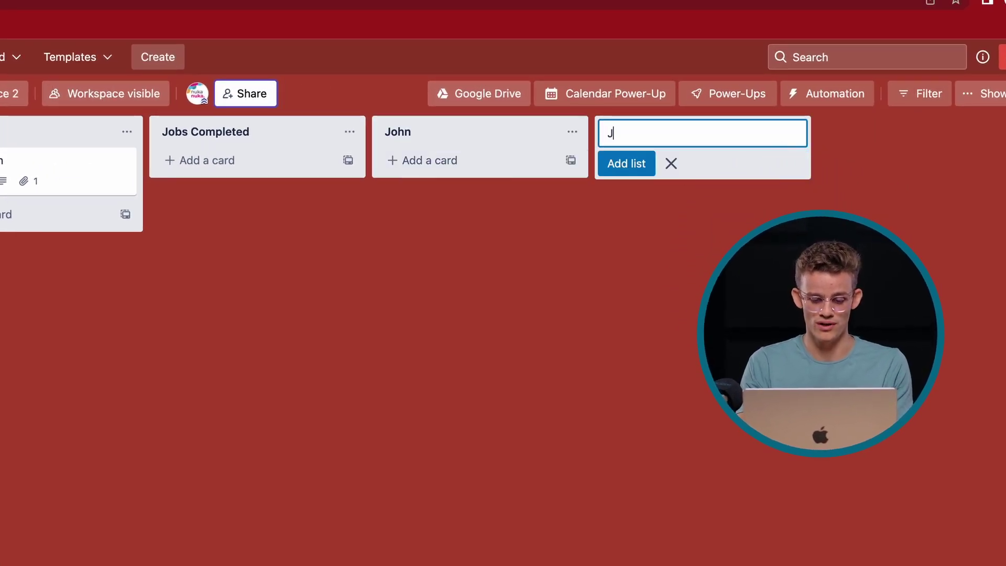
pyautogui.write('ane')
pyautogui.press('Return')
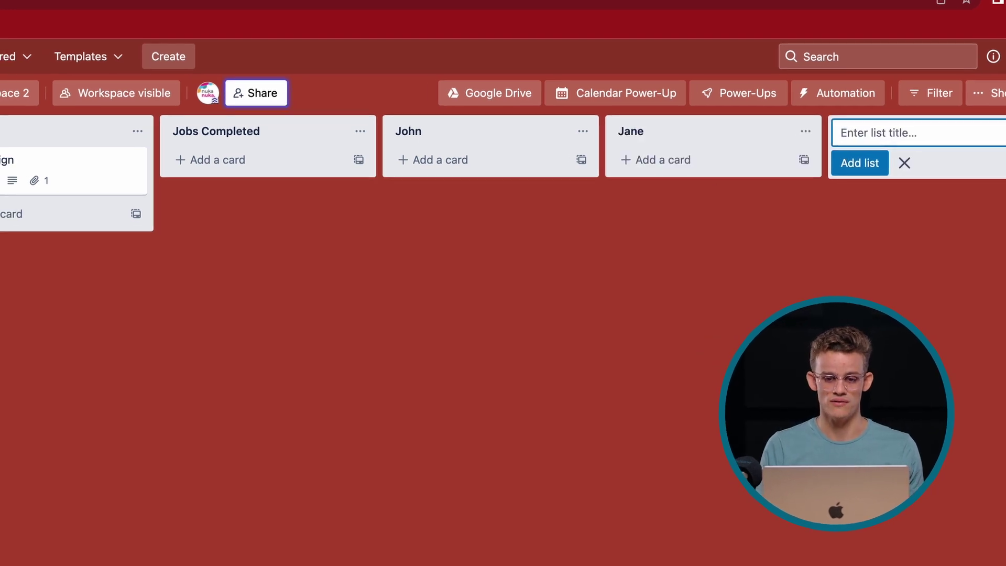
pyautogui.moveTo(452, 131)
pyautogui.mouseDown()
pyautogui.moveTo(117, 117)
pyautogui.moveTo(444, 94)
pyautogui.mouseUp()
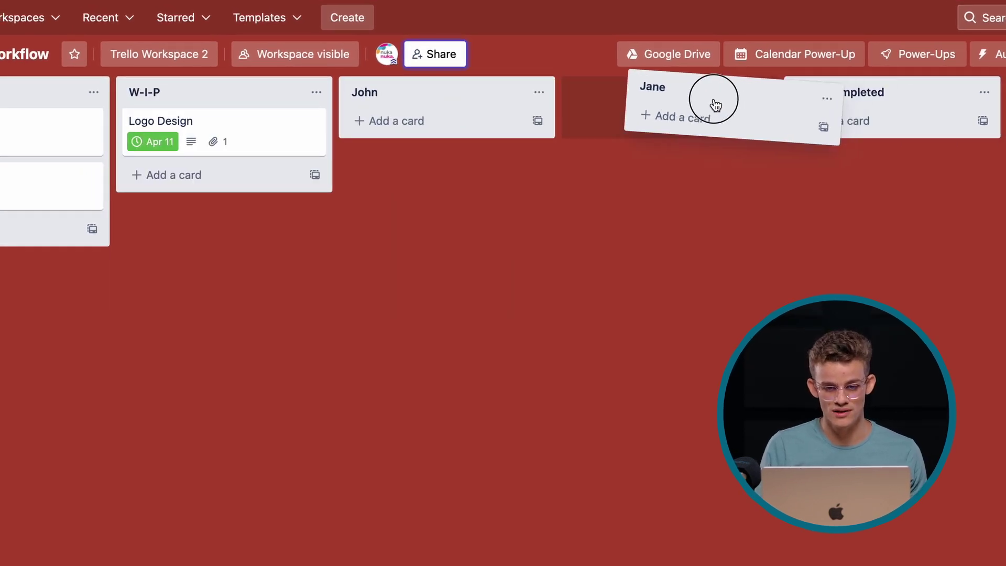
pyautogui.moveTo(879, 107); pyautogui.dragTo(711, 106)
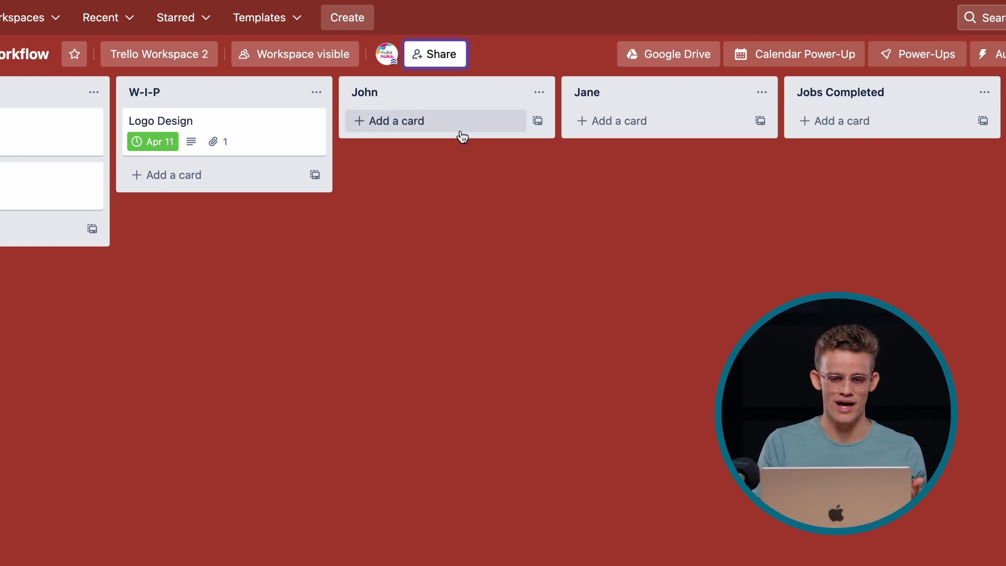
# - Add 'Flyer Design for MegaShop' to John and 'Email Clients about Information' to Jane
pyautogui.click(459, 131)
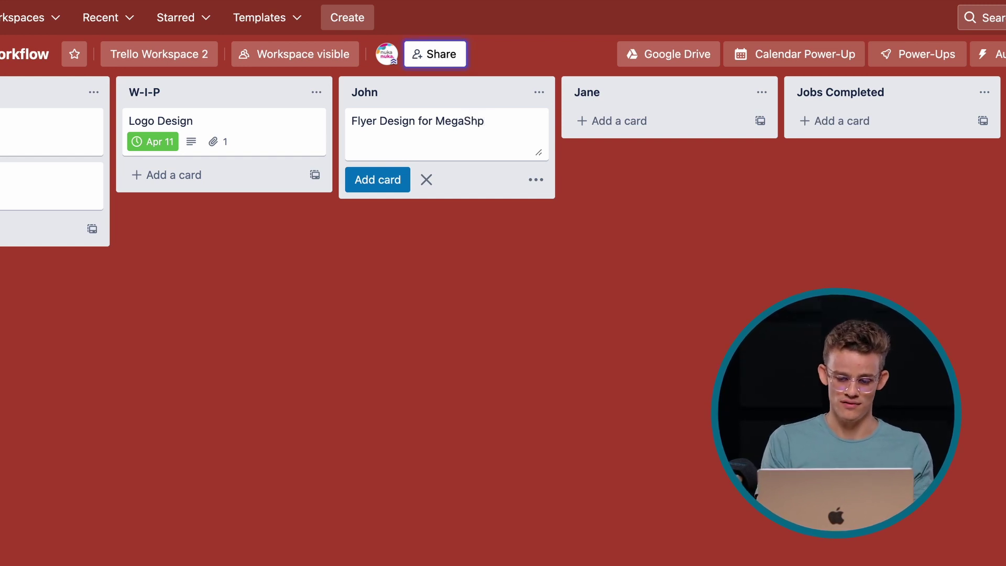
pyautogui.write('o')
pyautogui.click(409, 307)
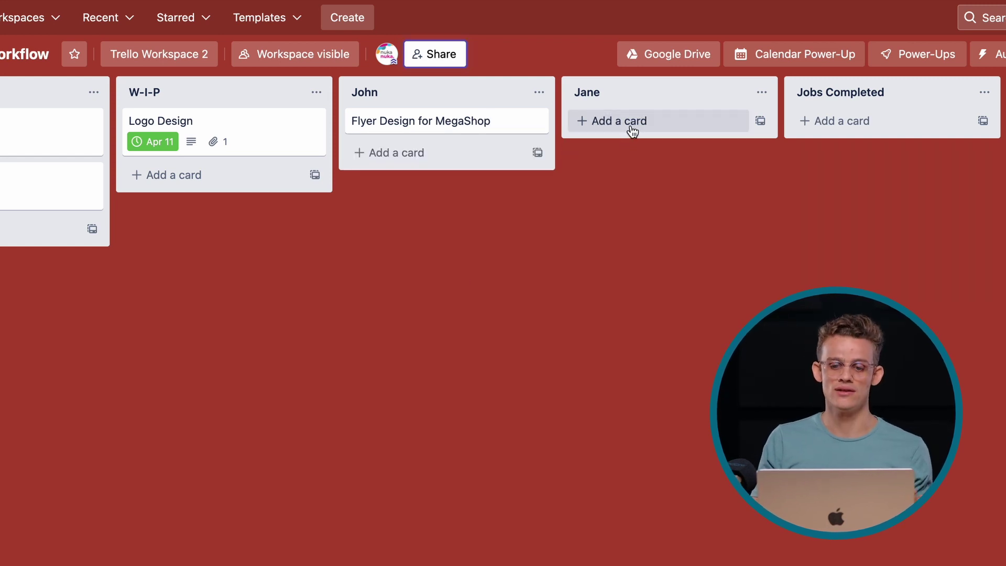
pyautogui.click(632, 129)
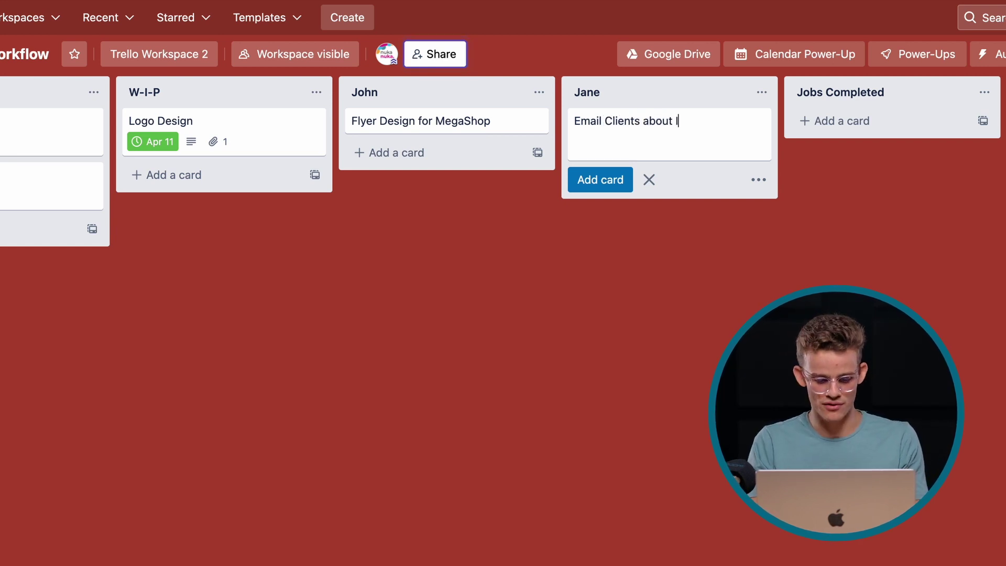
pyautogui.click(674, 361)
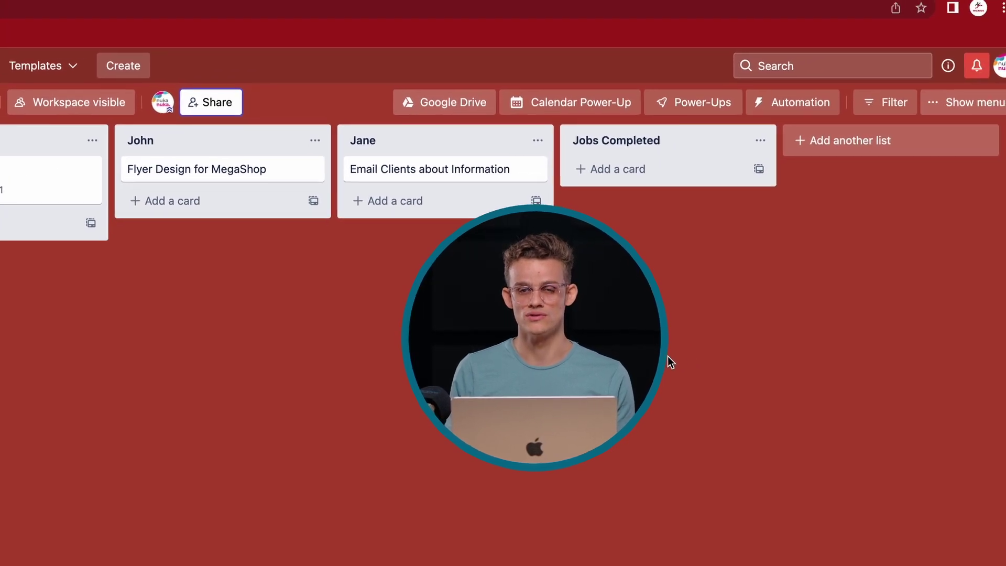
# - Open the board's Butler automation options from the header Automation button
pyautogui.click(762, 117)
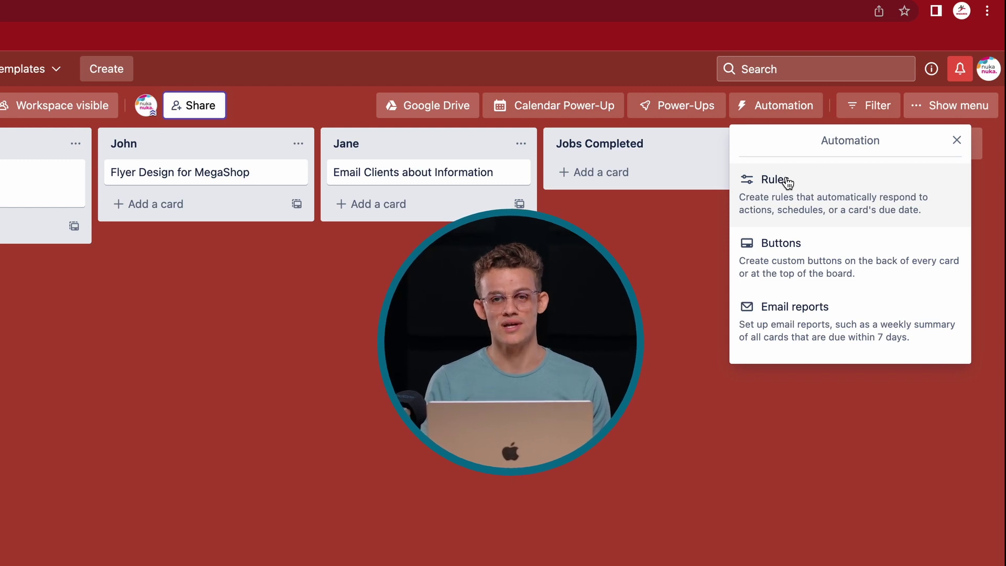
# - Go to the automation Rules page and start a new rule
pyautogui.click(788, 182)
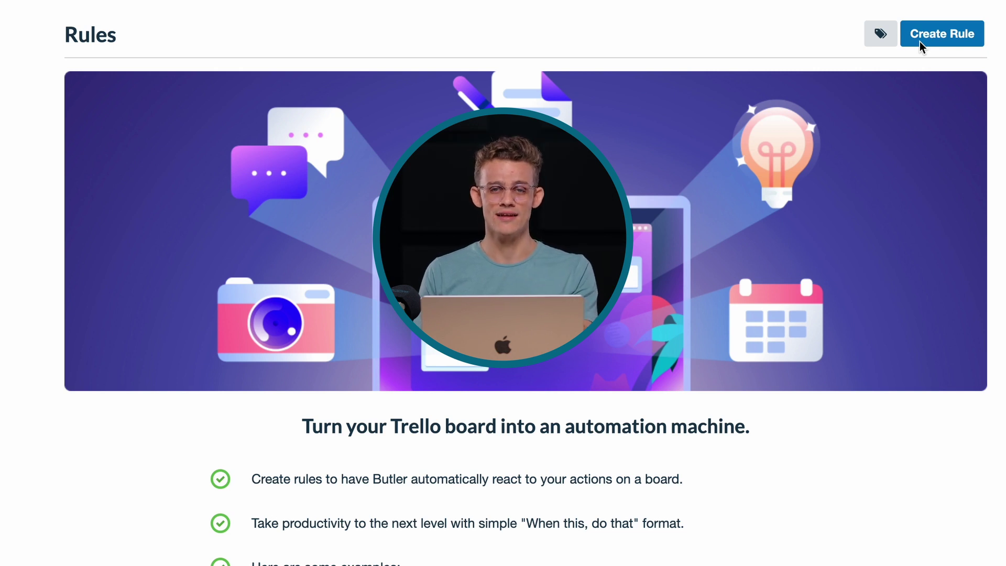
pyautogui.click(920, 42)
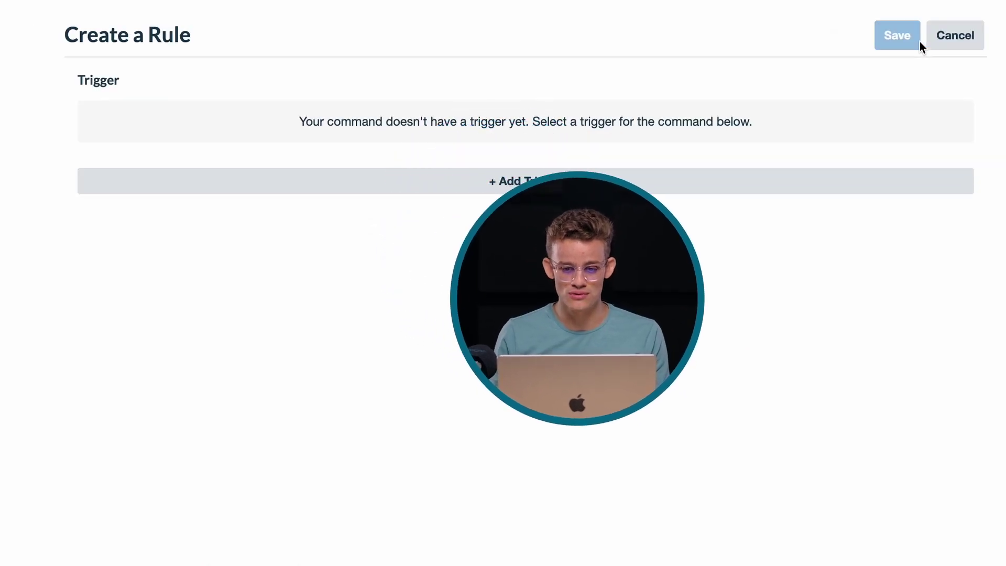
# - Add a Card Move trigger: when a card is added to list John by me
pyautogui.click(657, 183)
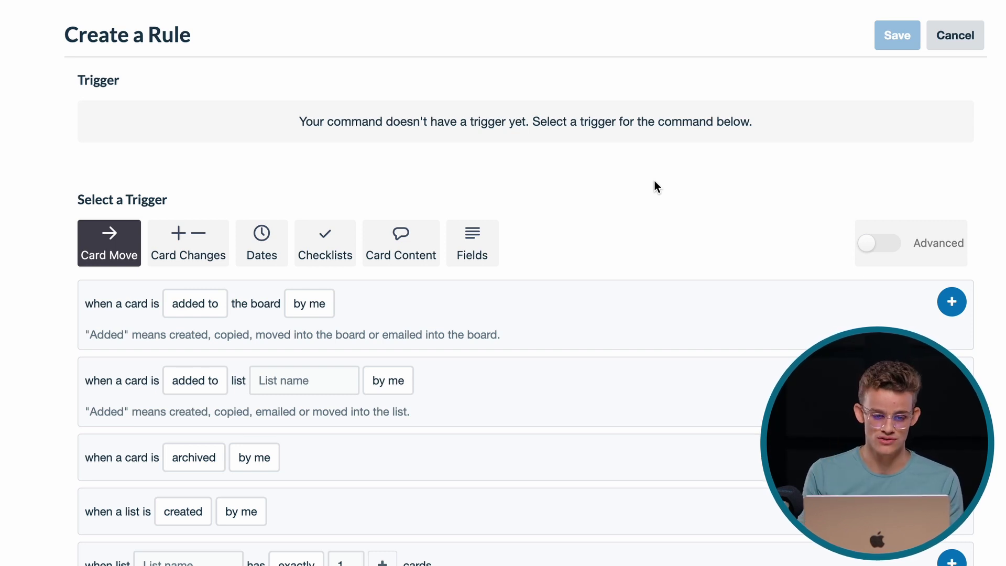
pyautogui.click(206, 316)
pyautogui.click(472, 481)
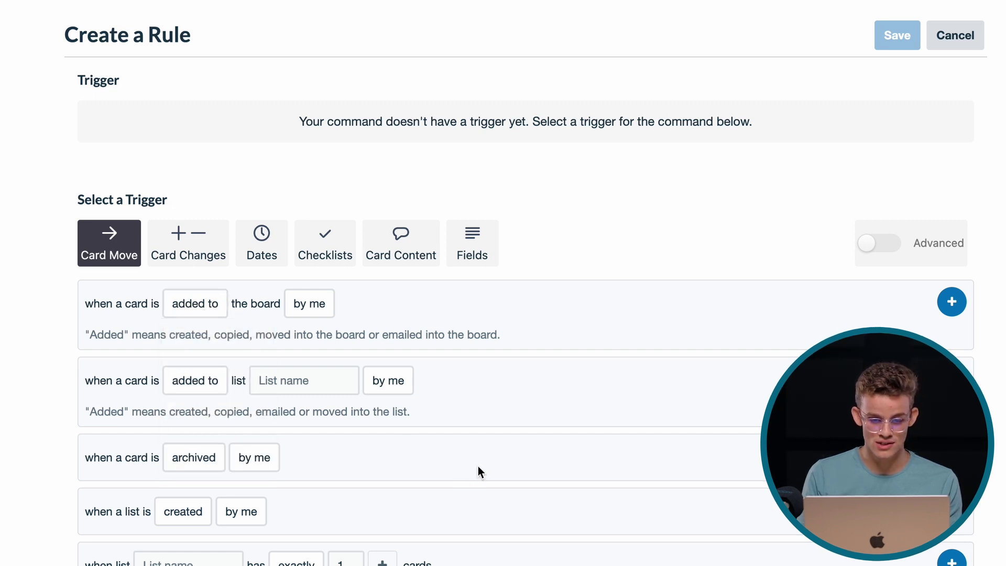
pyautogui.click(224, 386)
pyautogui.click(308, 383)
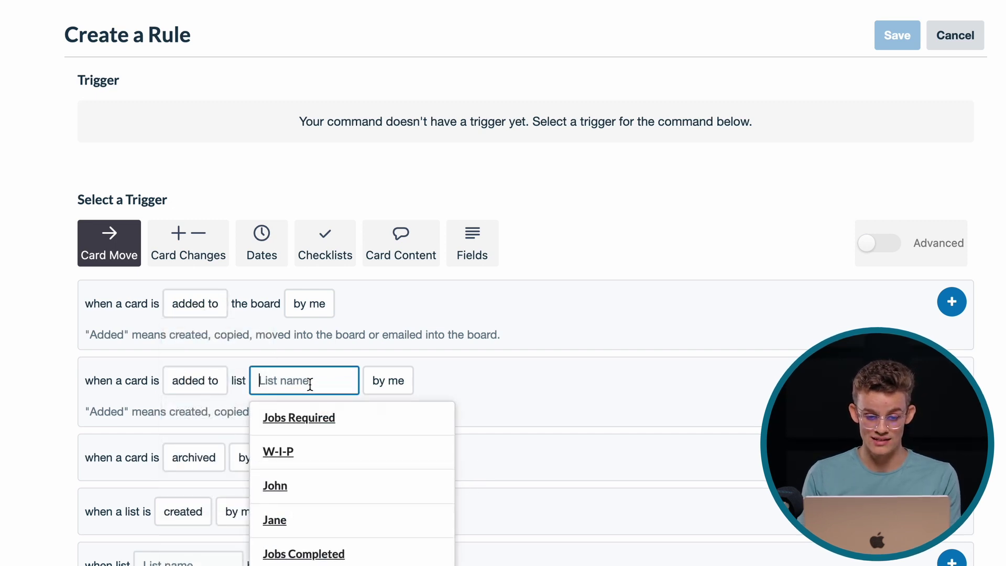
pyautogui.write('Joh')
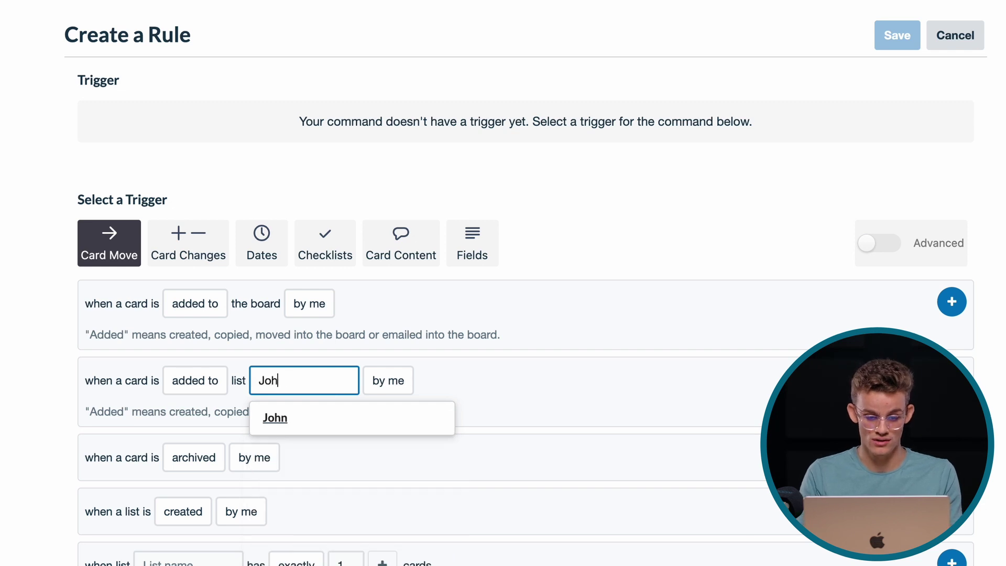
pyautogui.write('n')
pyautogui.click(326, 414)
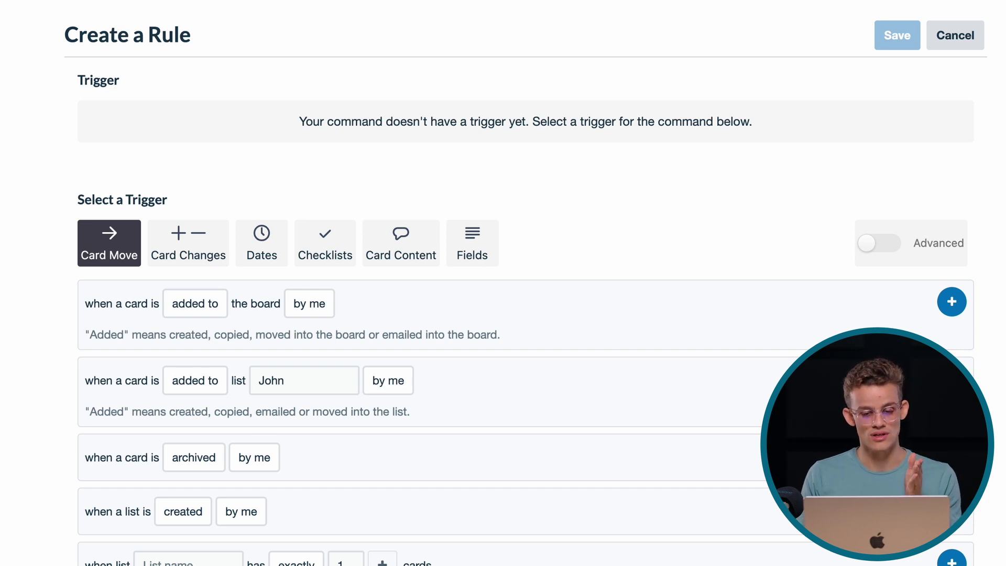
pyautogui.click(951, 381)
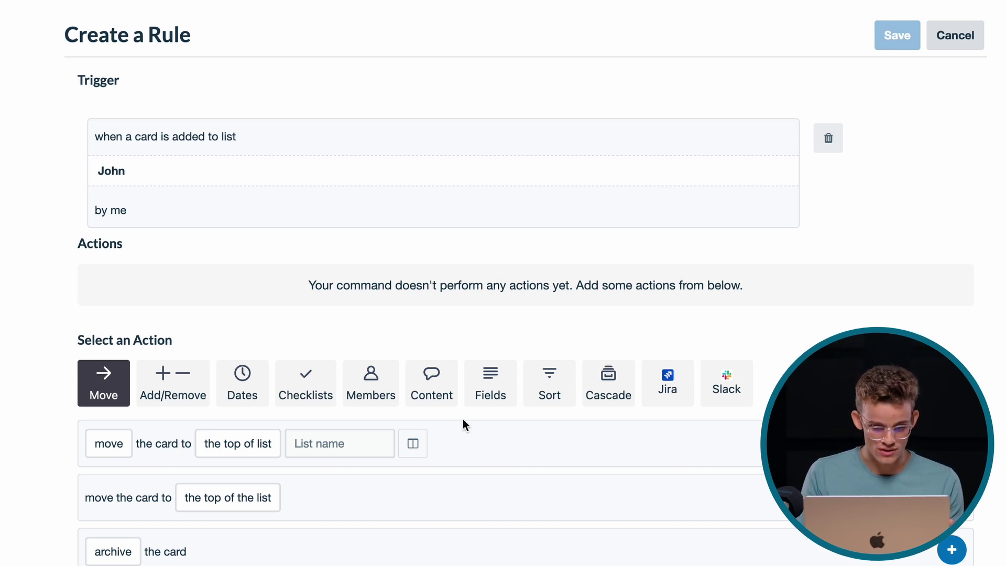
pyautogui.click(376, 393)
pyautogui.scroll(-1, 190, 373)
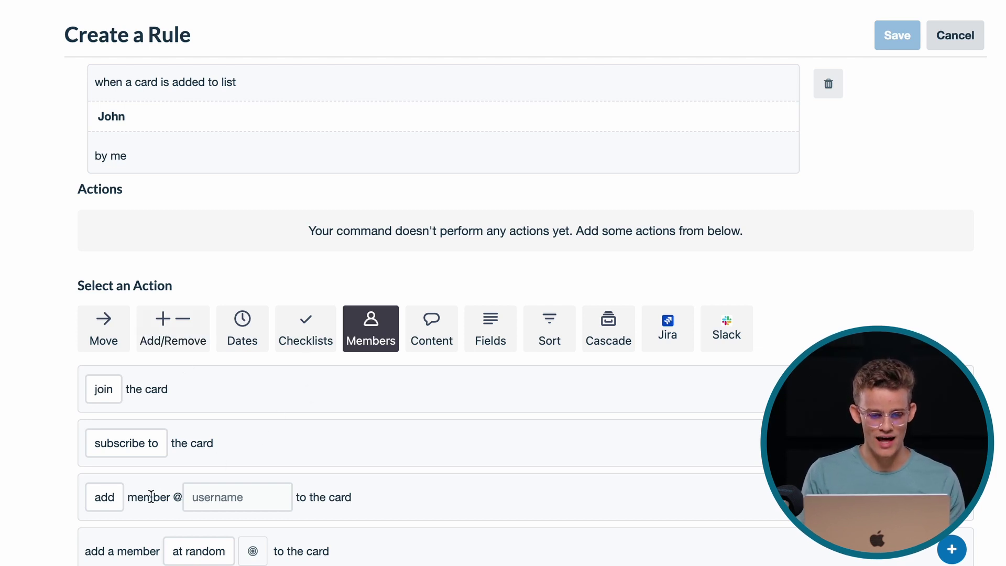
# - Add an 'add member' action with the suggested member, then save the rule
pyautogui.click(236, 499)
pyautogui.click(347, 532)
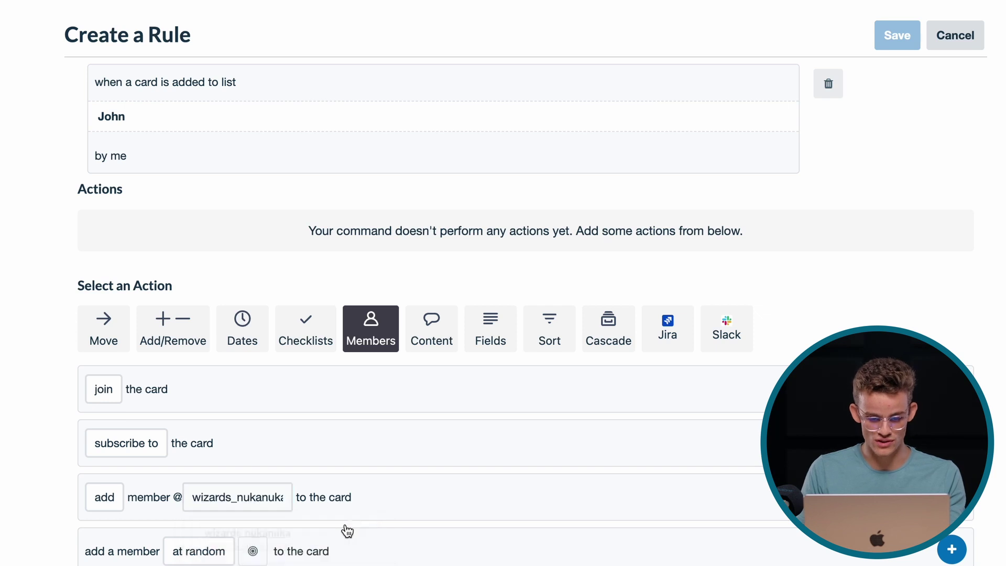
pyautogui.click(951, 497)
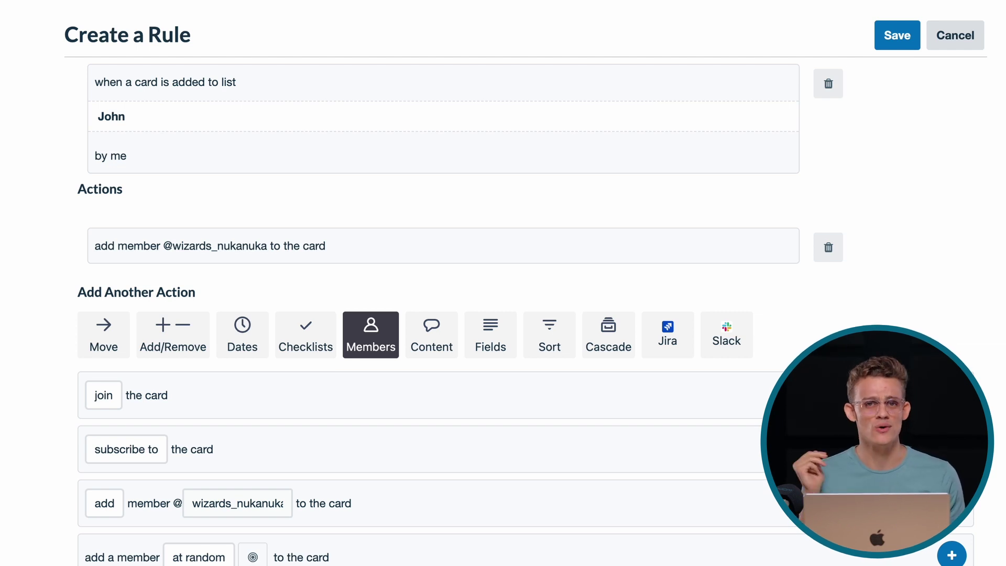
pyautogui.click(900, 43)
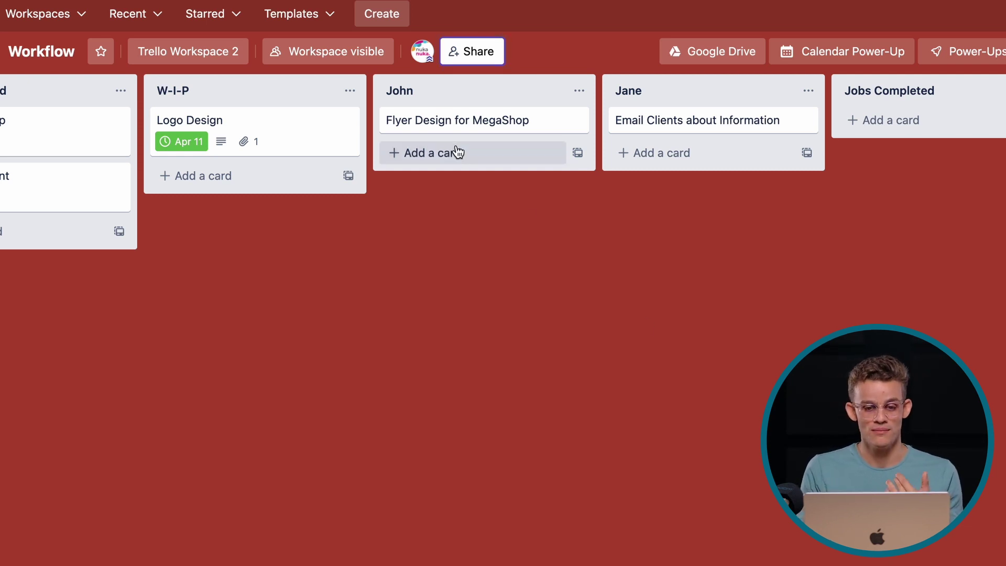
pyautogui.moveTo(471, 120)
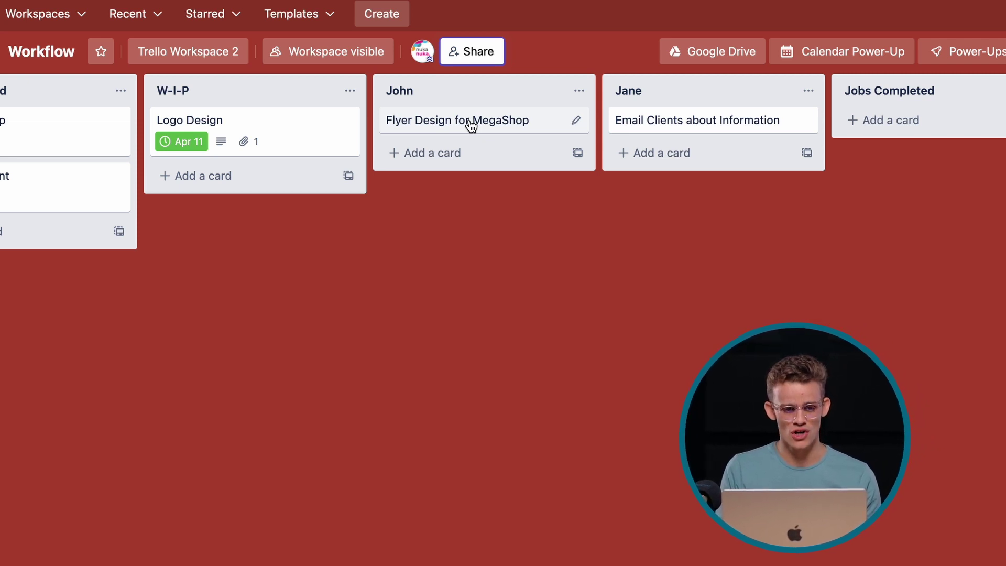
# - Move Flyer Design for MegaShop into W-I-P and back into John
pyautogui.moveTo(470, 125); pyautogui.dragTo(364, 229)
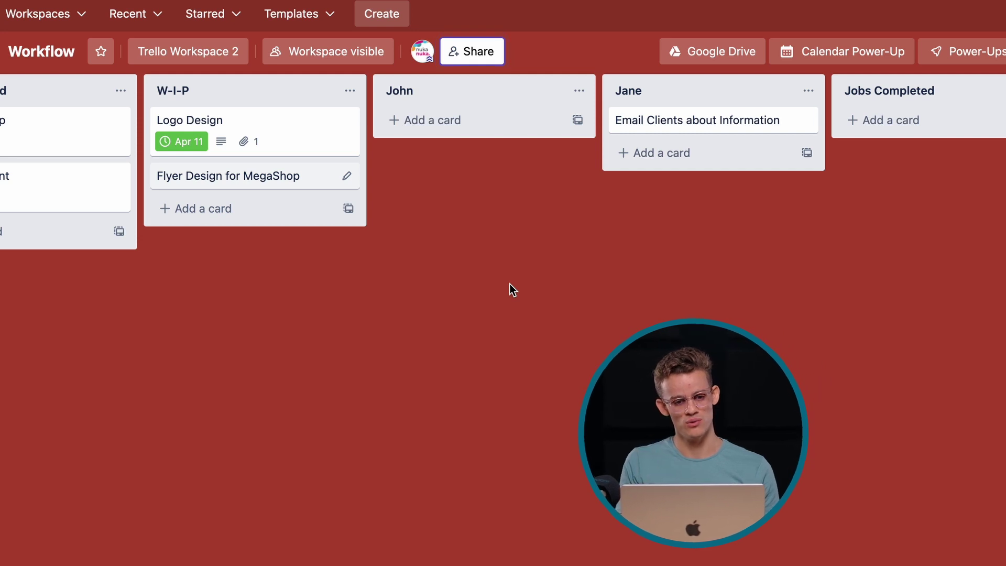
pyautogui.moveTo(236, 176)
pyautogui.mouseDown()
pyautogui.moveTo(447, 171)
pyautogui.moveTo(455, 157)
pyautogui.mouseUp()
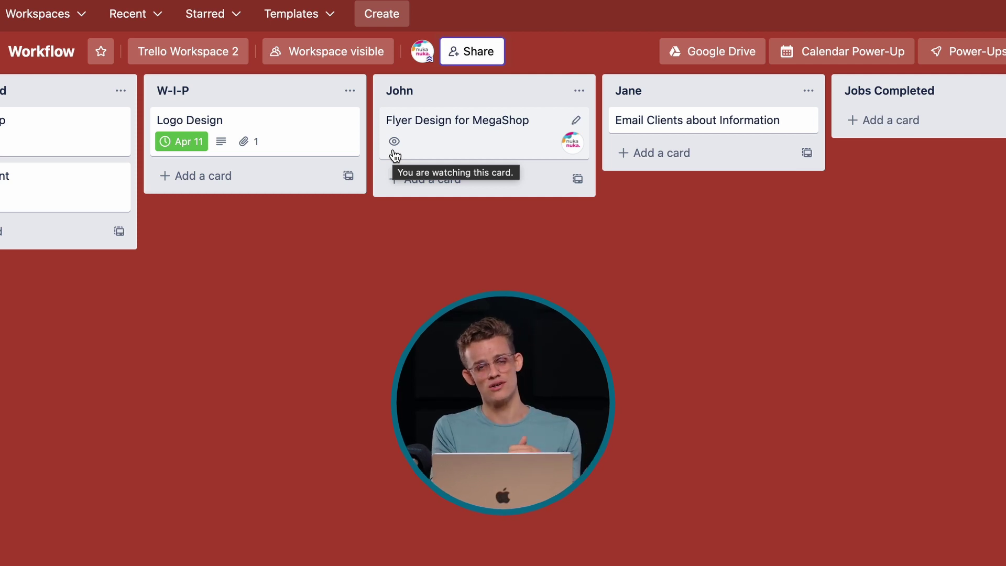
# - Add a 'Postcard Design for Adventures' card to the John list
pyautogui.click(417, 179)
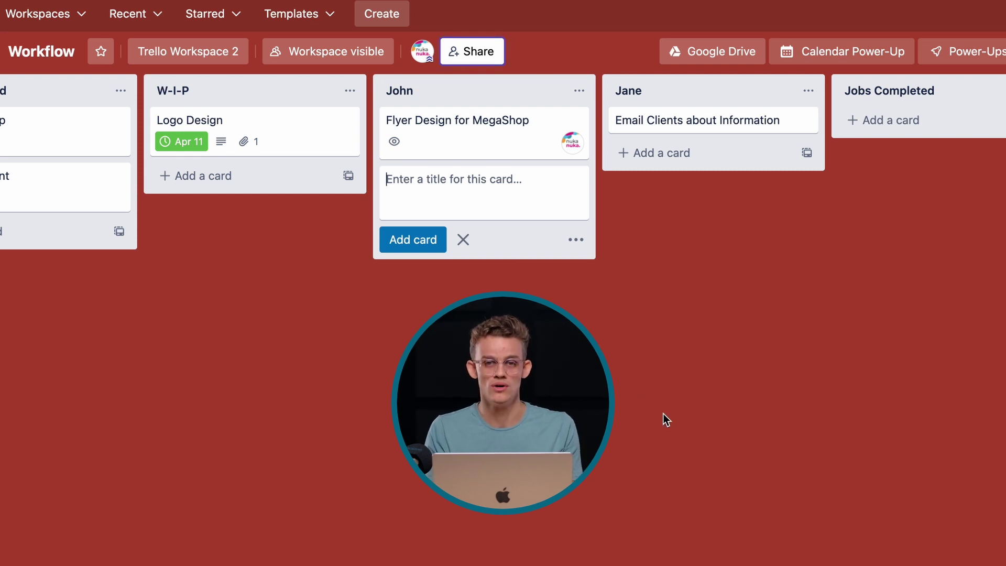
pyautogui.write('Postcard Design for Adventures')
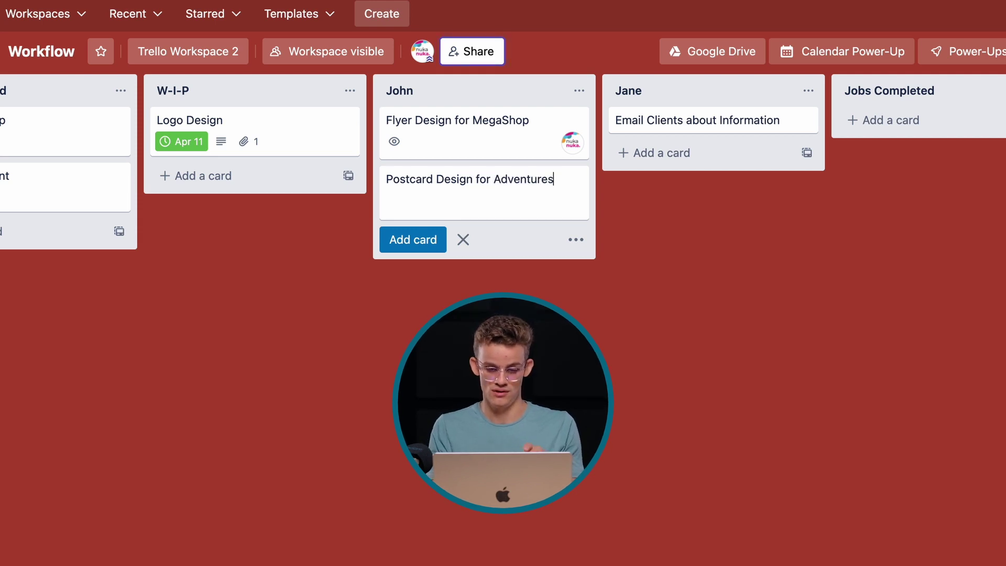
pyautogui.press('Return')
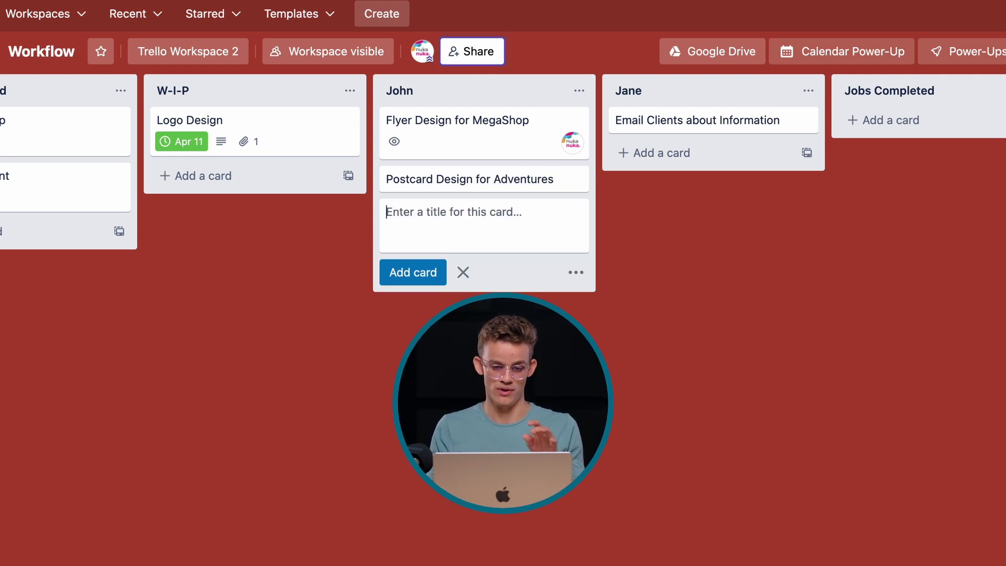
pyautogui.press('Escape')
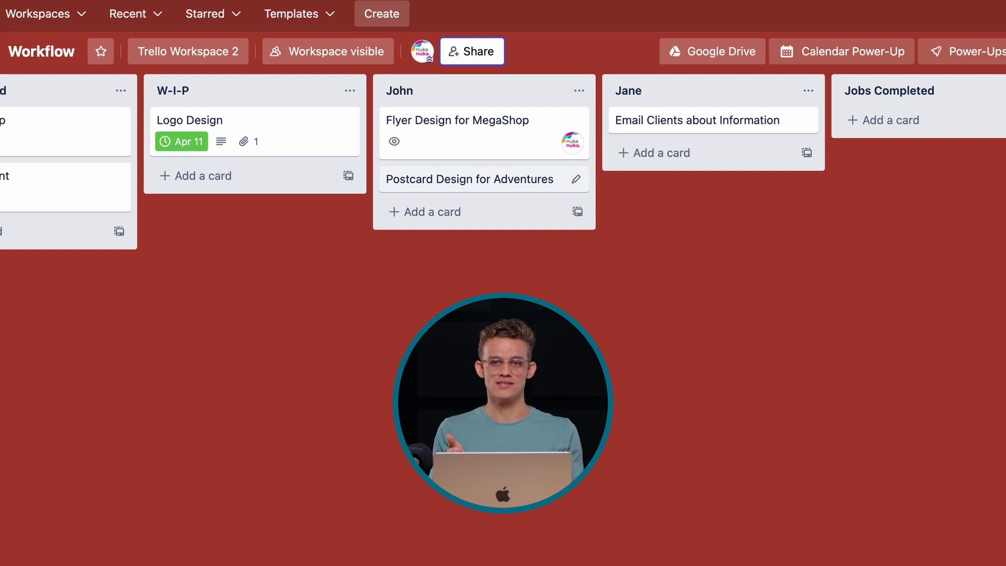
pyautogui.press('space')
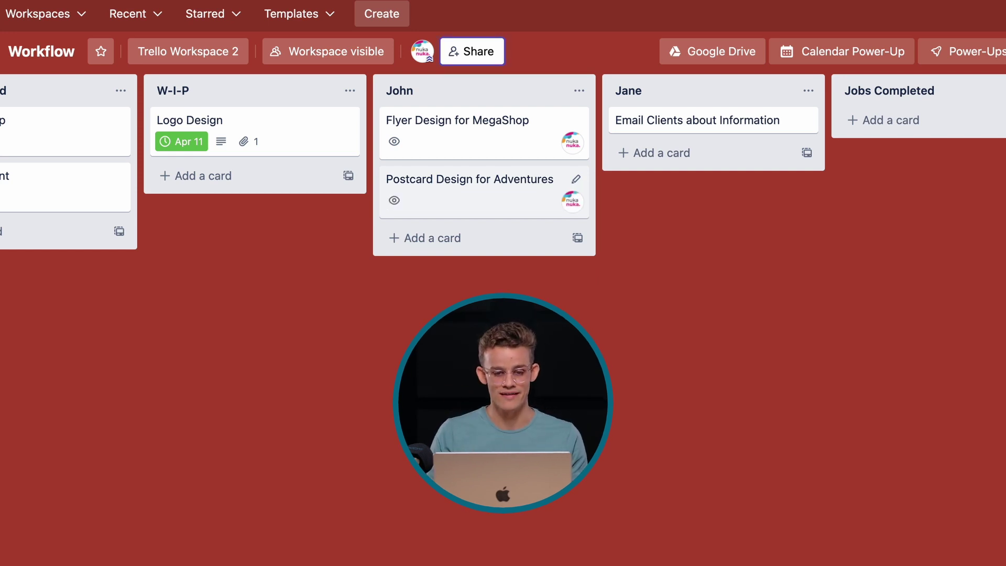